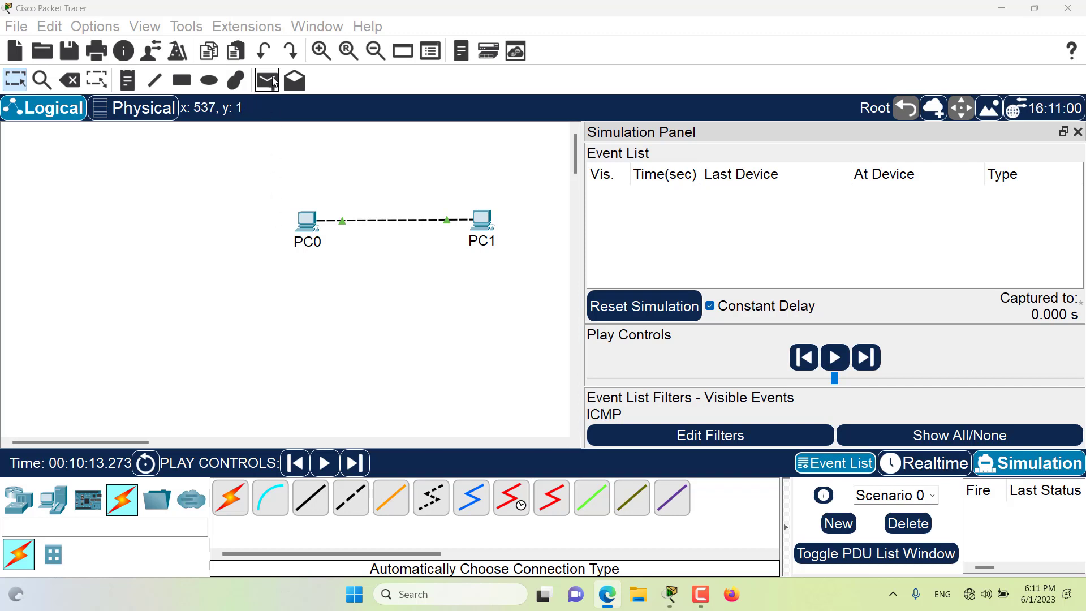
Step: Add a simple ICMP PDU with PC0 as source and PC1 as destination
click(274, 83)
click(312, 221)
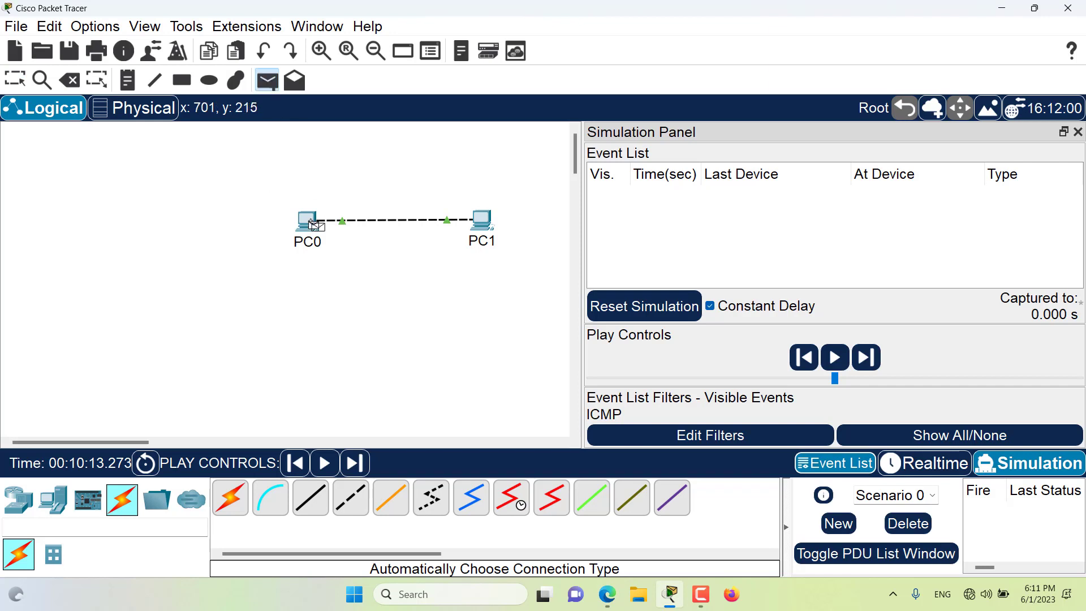
click(487, 224)
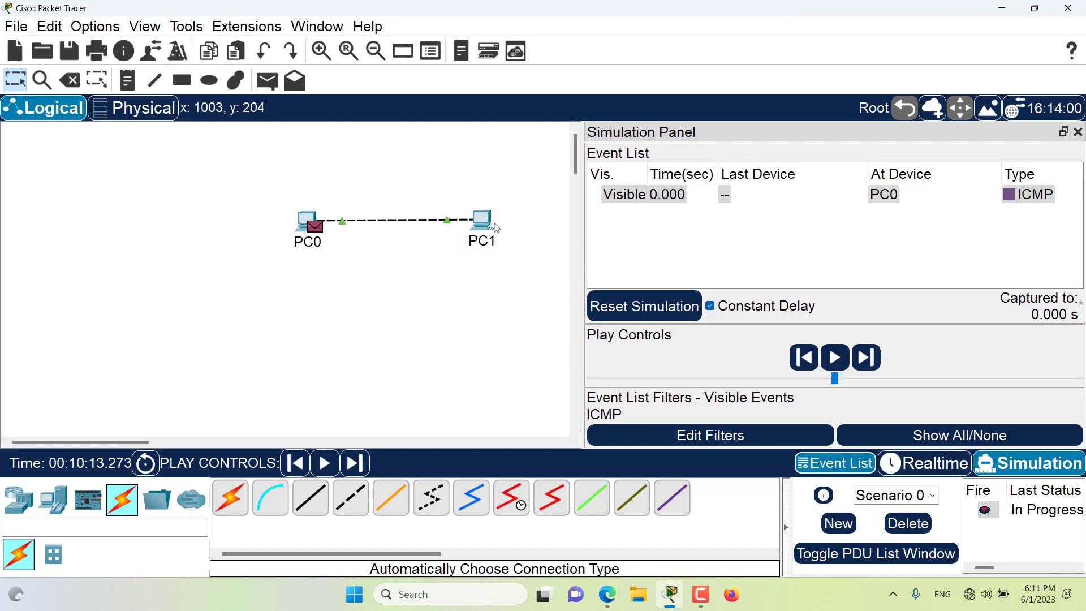
Step: Open the first ICMP event's PDU Information at PC0, showing the Echo Request from 192.168.1.1 to 192.168.1.2
click(1018, 196)
click(1019, 197)
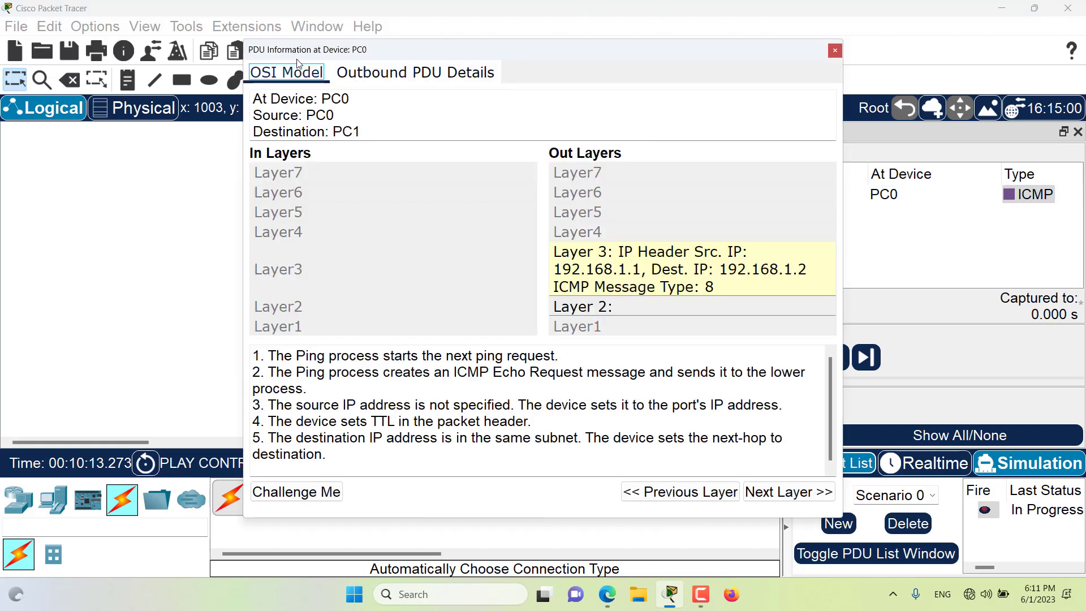
drag(296, 59, 211, 53)
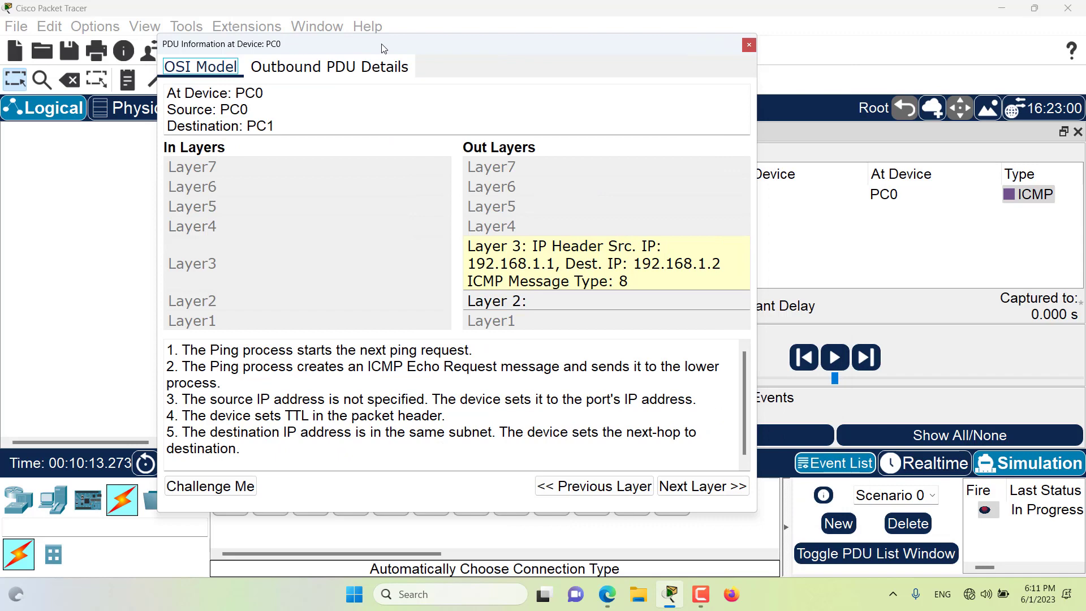
click(1033, 198)
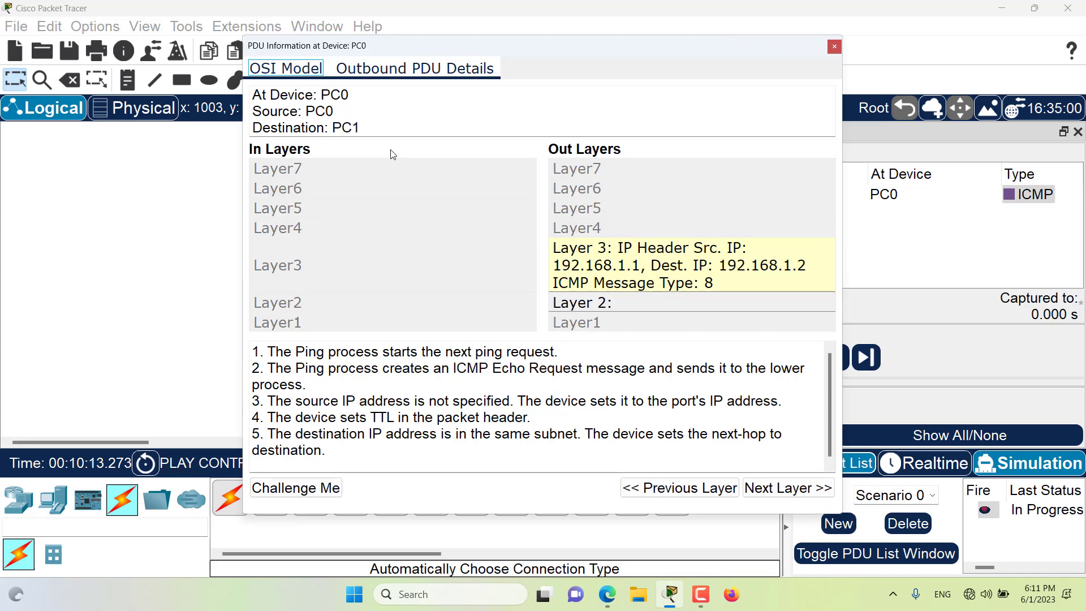
Step: Step the simulation forward and view the 0.003 event's packet details
click(835, 46)
click(874, 359)
click(874, 213)
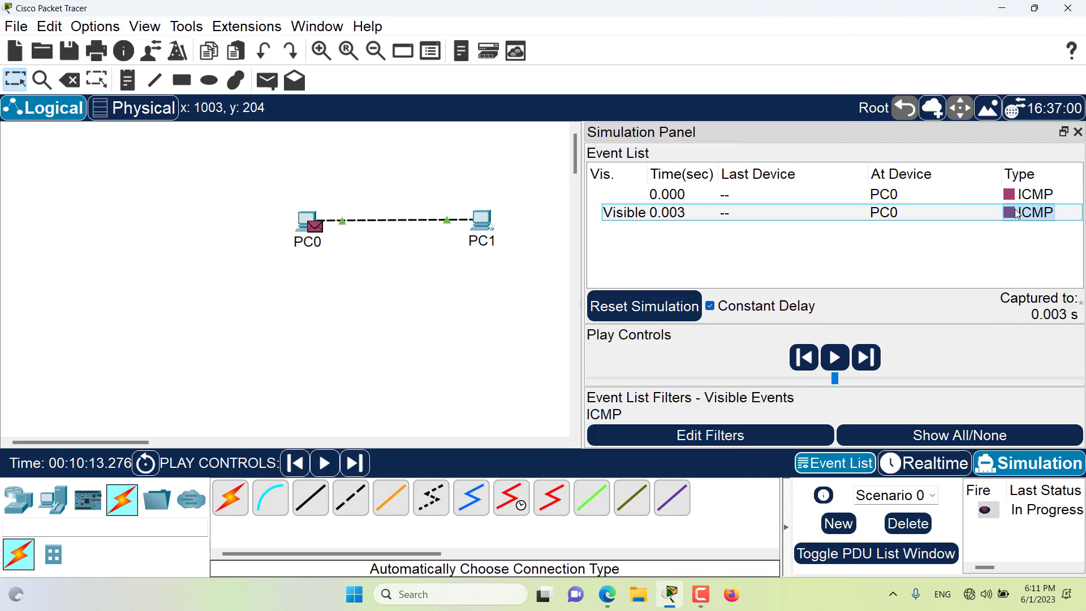
Step: Advance to the 0.004 event at PC1 and view its PDU details, with an Echo Reply to 192.168.1.1
click(836, 59)
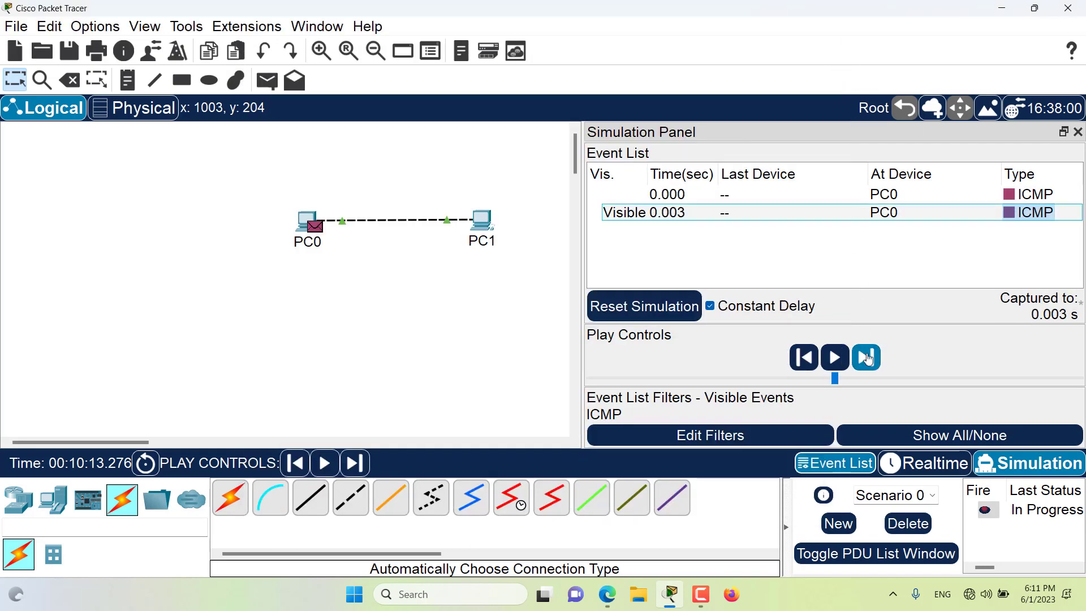
click(866, 357)
click(1015, 232)
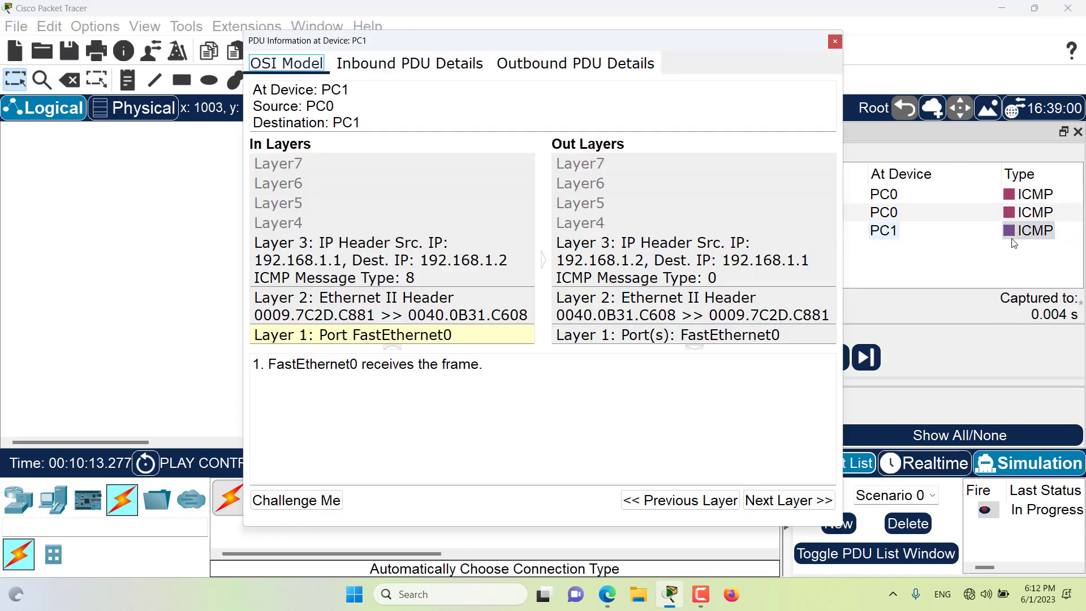
drag(522, 52, 478, 47)
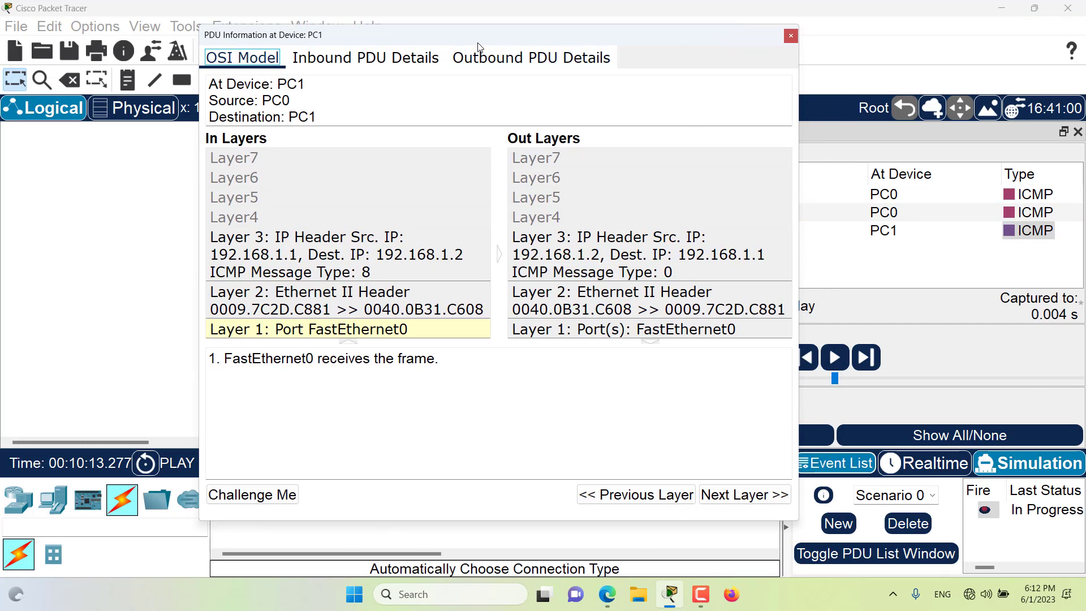
drag(324, 37, 314, 36)
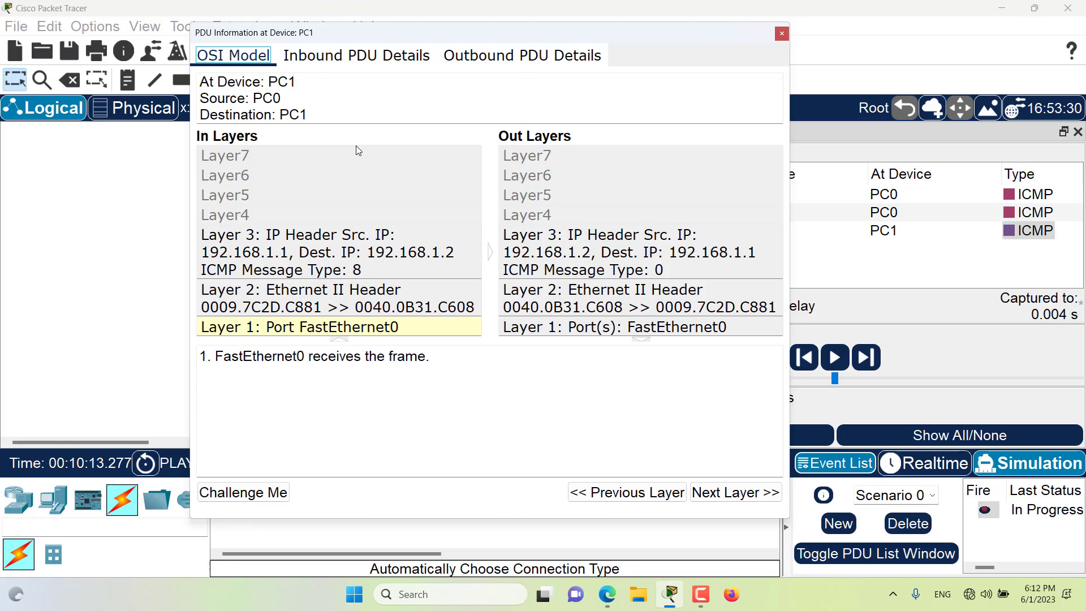
click(270, 86)
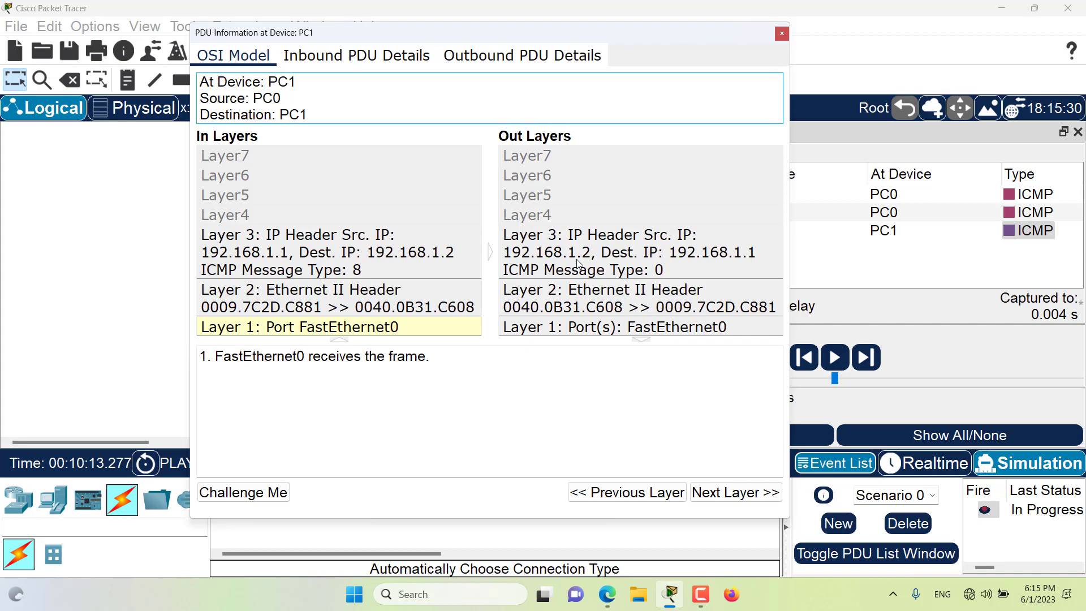
Step: Scroll PC1's inbound header formats, then show the outbound reply headers (192.168.1.2 to 192.168.1.1, TTL 128)
click(360, 64)
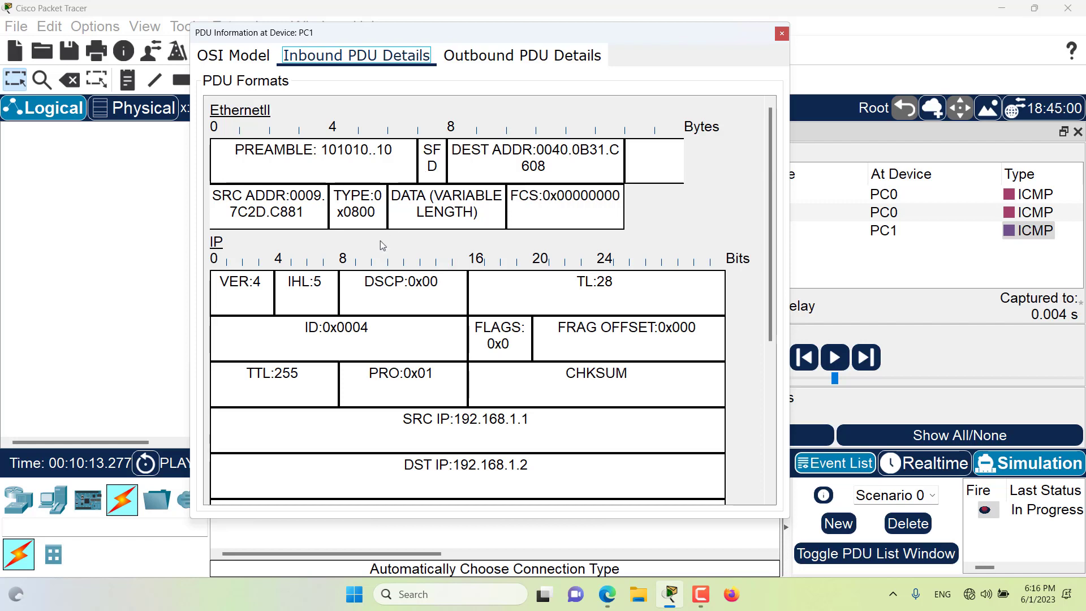
scroll(355, 294, down, 5)
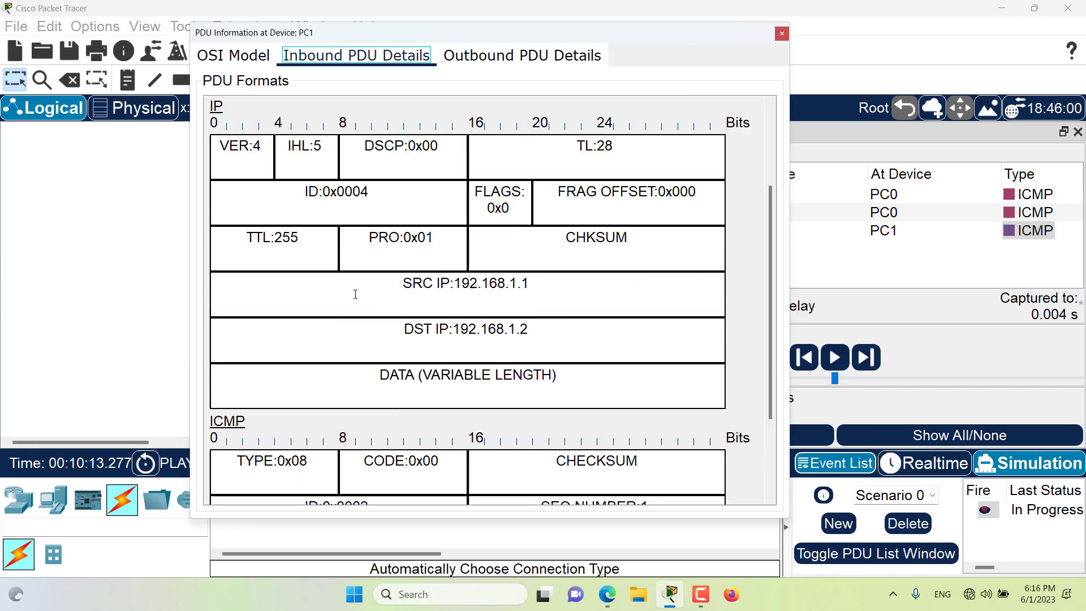
click(267, 352)
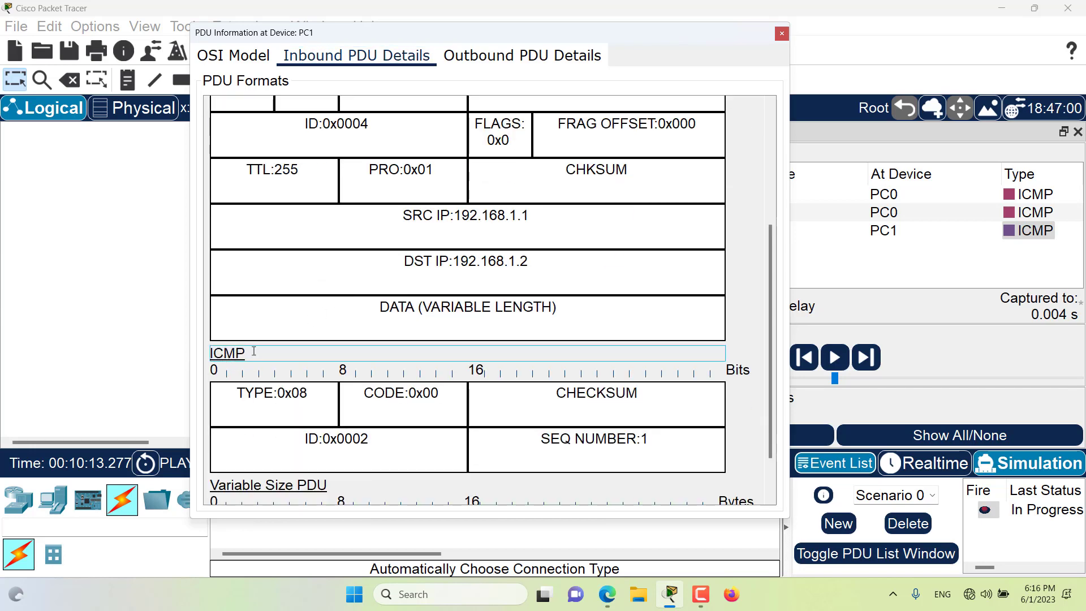
scroll(317, 346, down, 2)
scroll(389, 341, up, 4)
scroll(390, 341, up, 3)
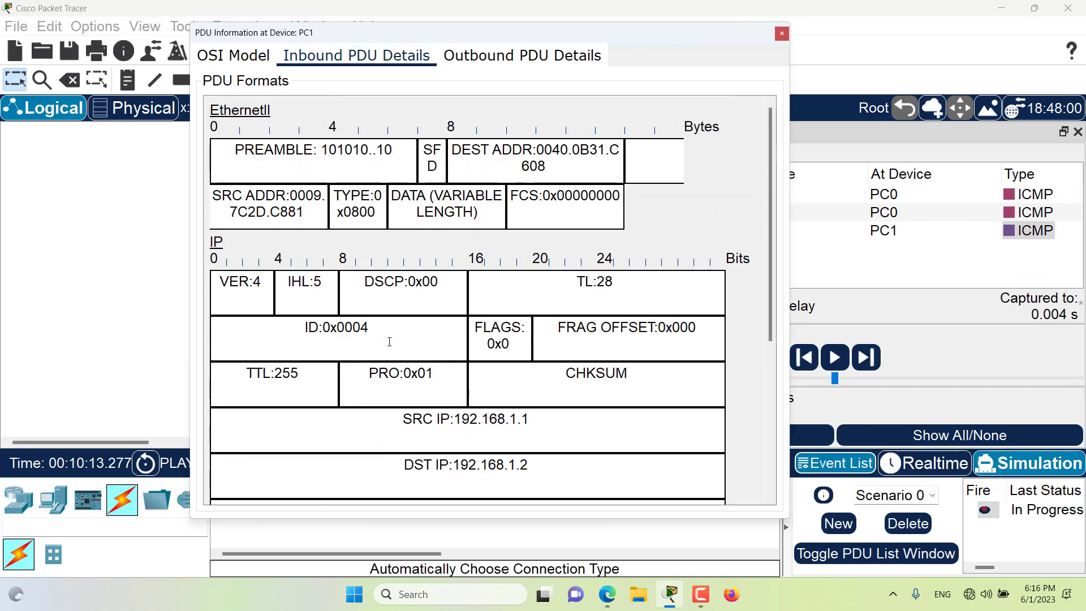
click(498, 59)
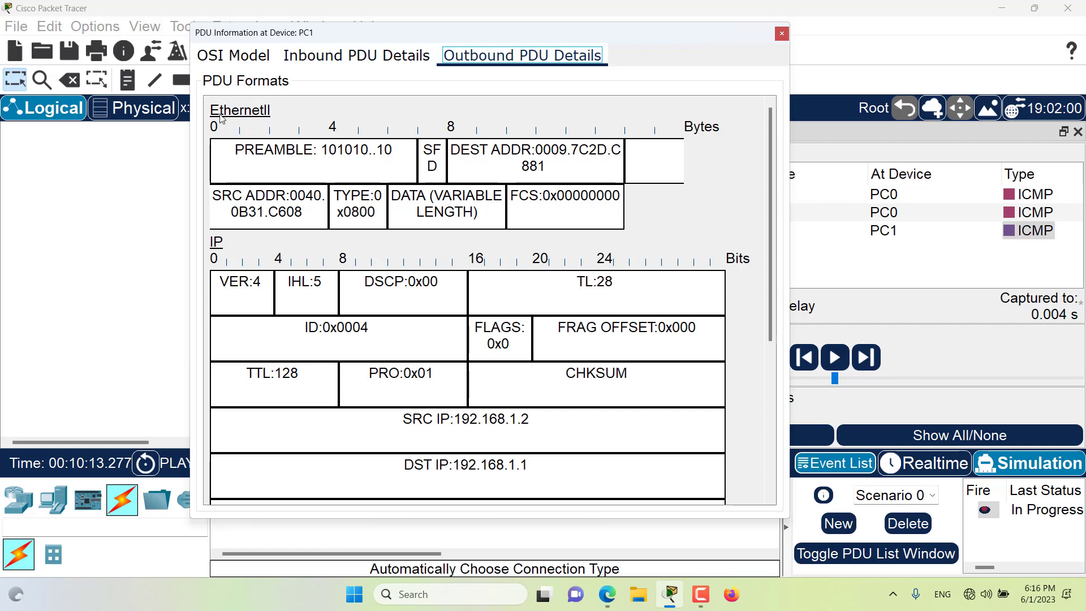
Step: Inspect the EthernetII section of PC1's outbound PDU details
click(377, 111)
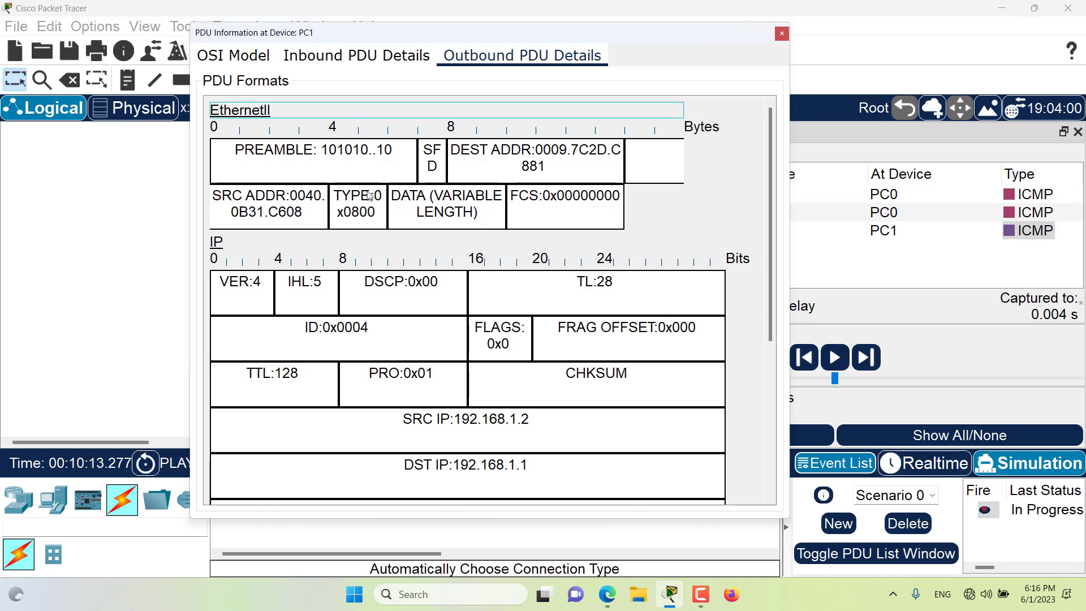
scroll(391, 356, down, 4)
scroll(391, 356, up, 4)
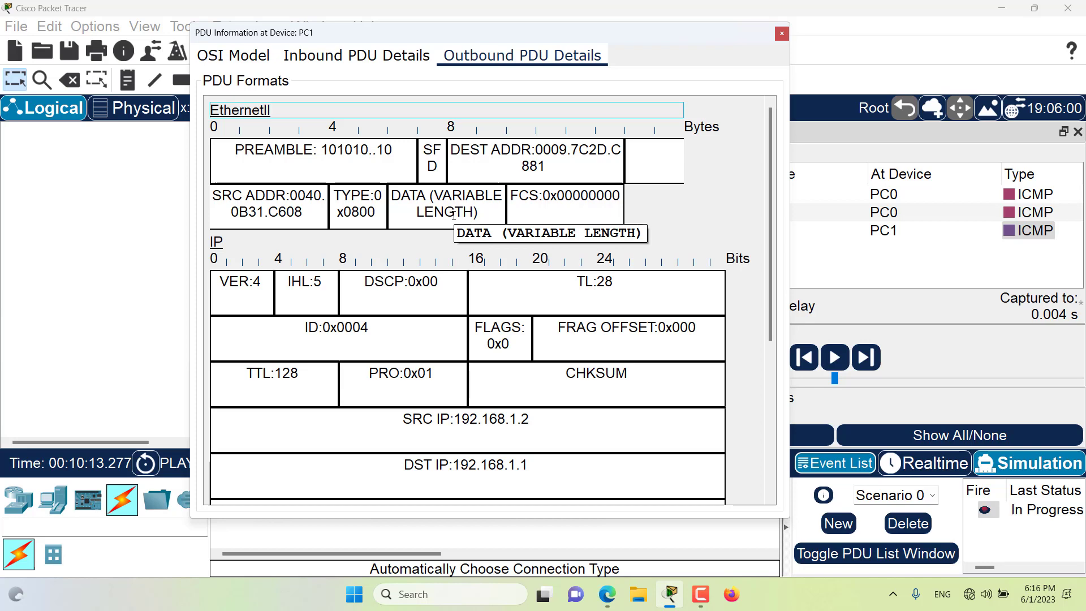
Step: Close PC1's packet details, reopen them from the 0.004 event, and close them again
click(782, 35)
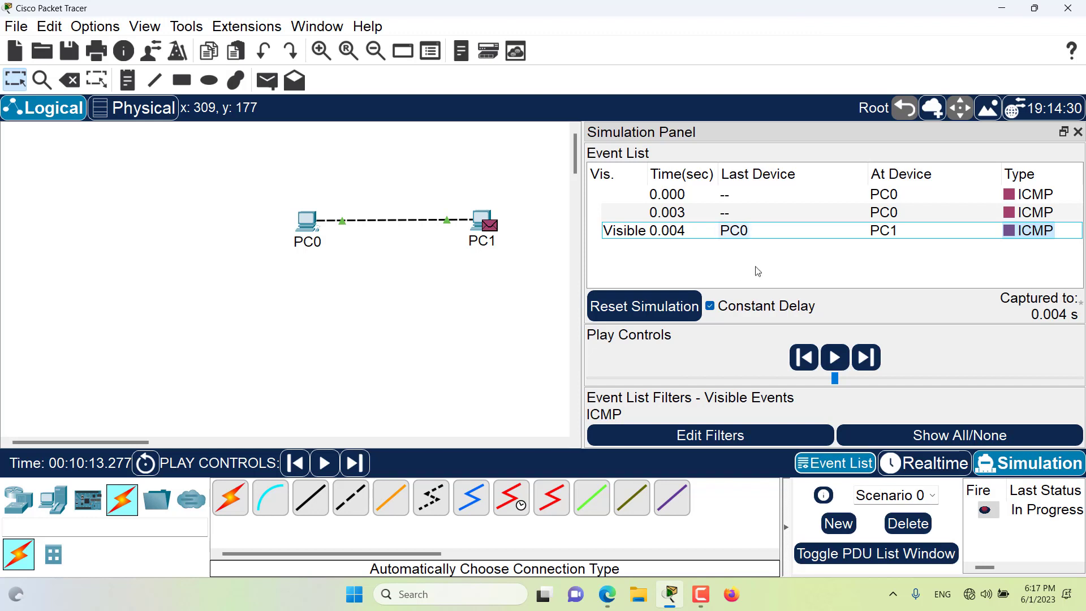
click(1016, 237)
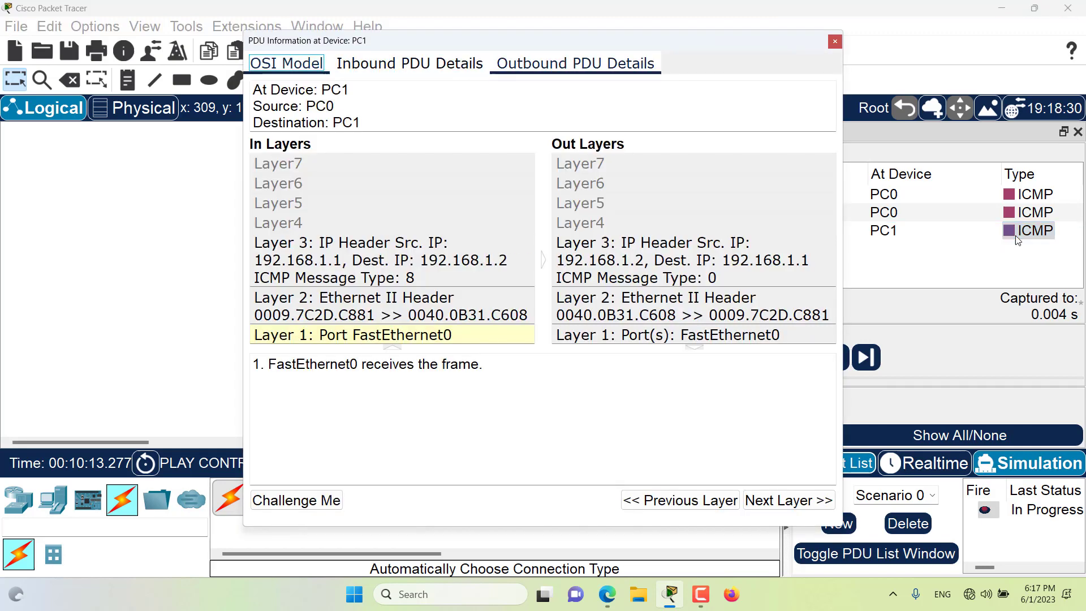
click(835, 42)
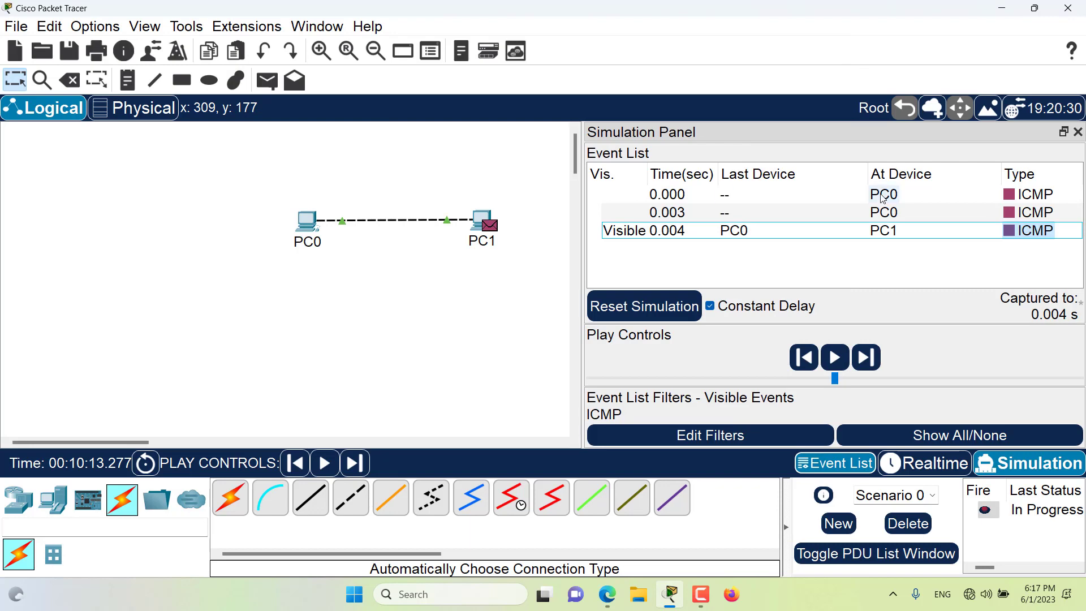
Step: Open the PDU details of the Echo Reply arriving at PC0 and view its inbound headers
click(884, 197)
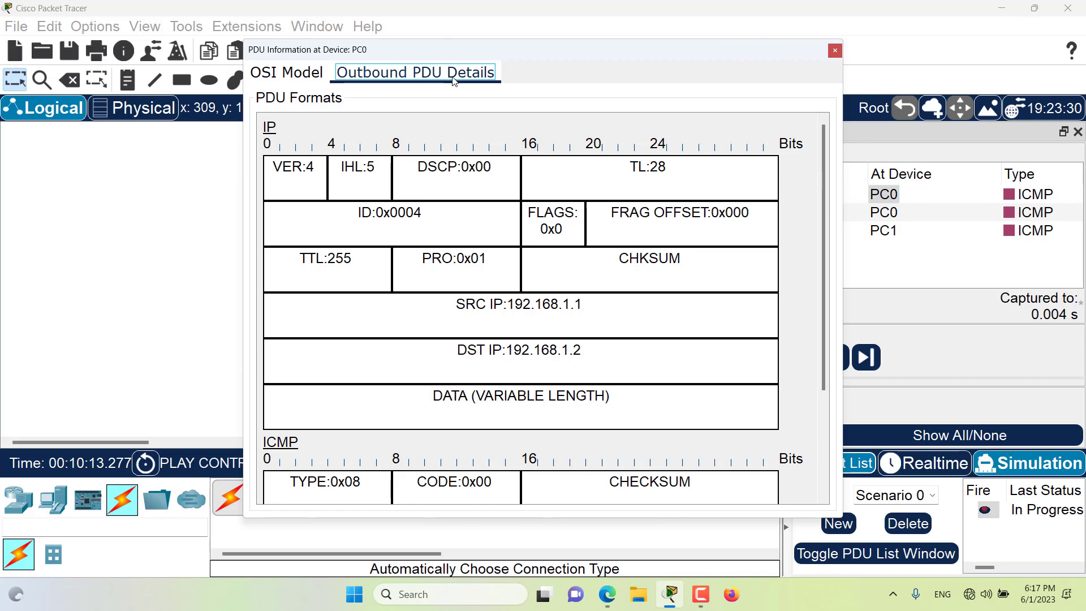
click(832, 53)
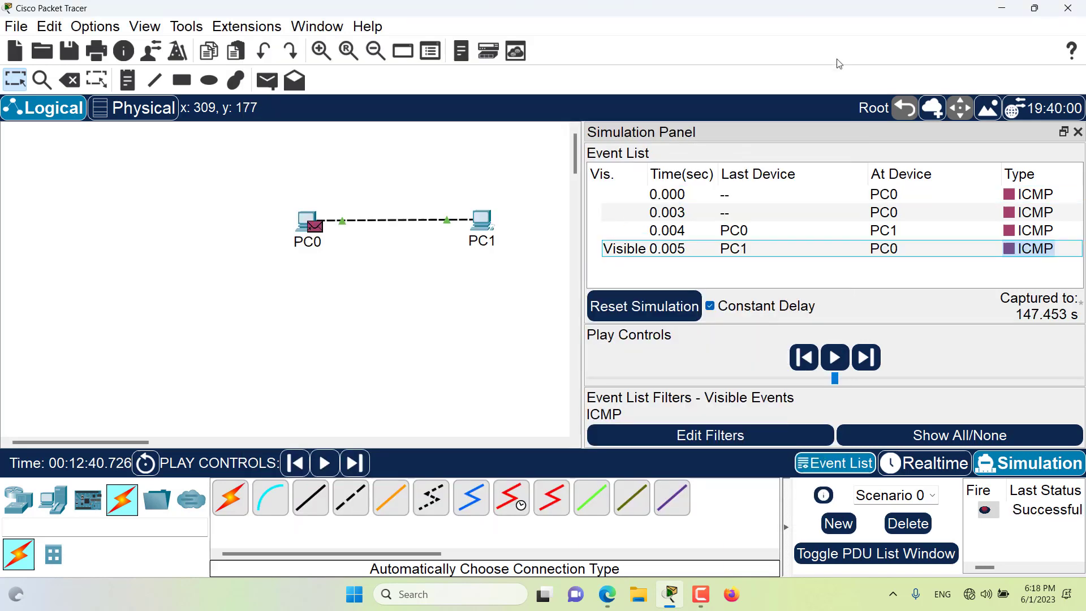
click(884, 249)
drag(513, 46, 471, 42)
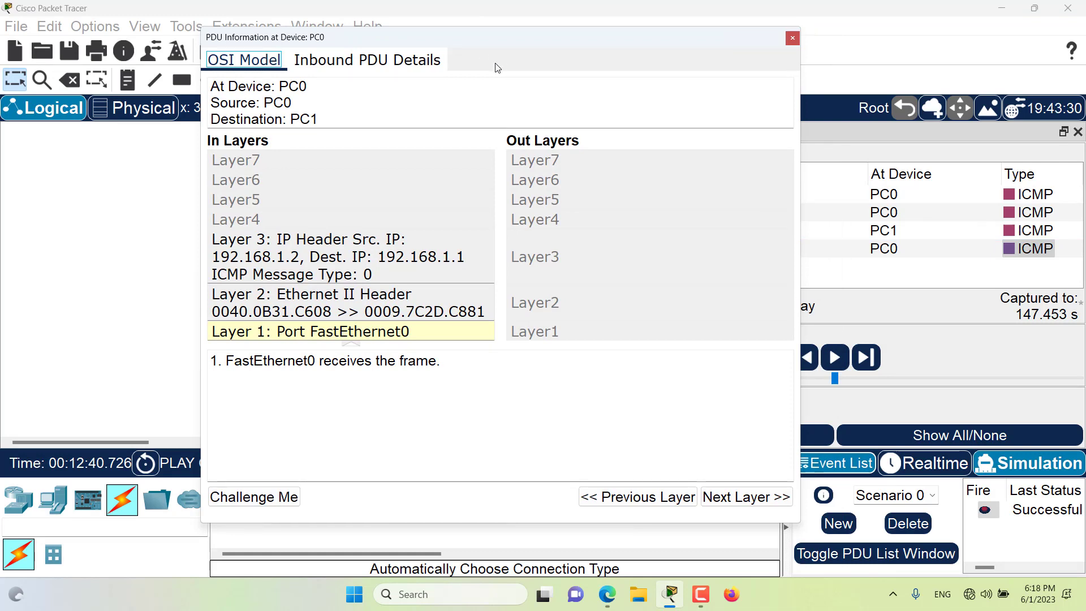
click(439, 63)
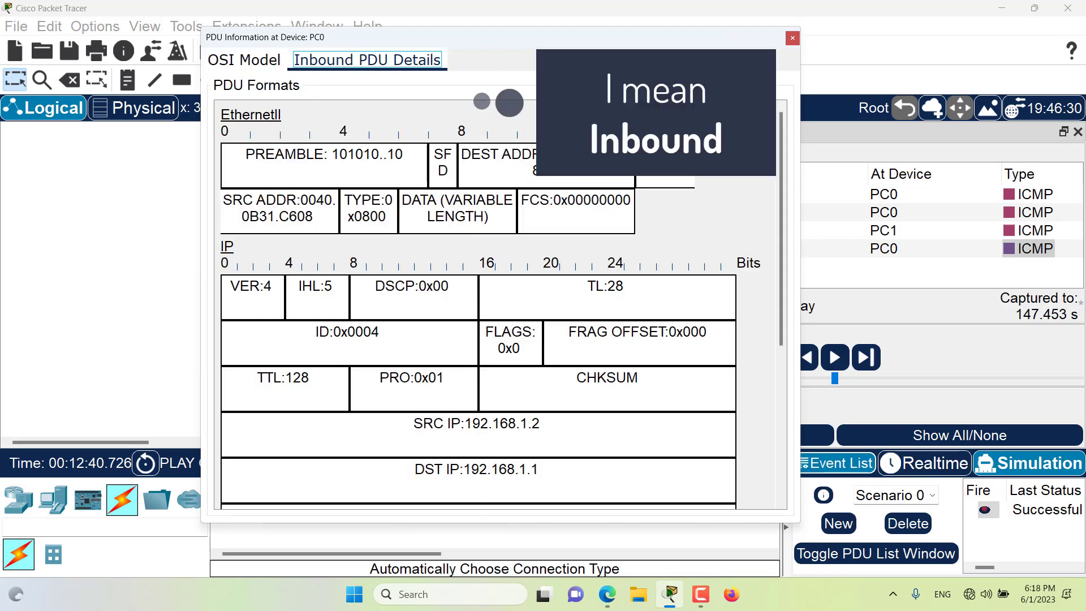
Step: Reopen the reply's PDU details at PC0 in the OSI Model view
click(792, 37)
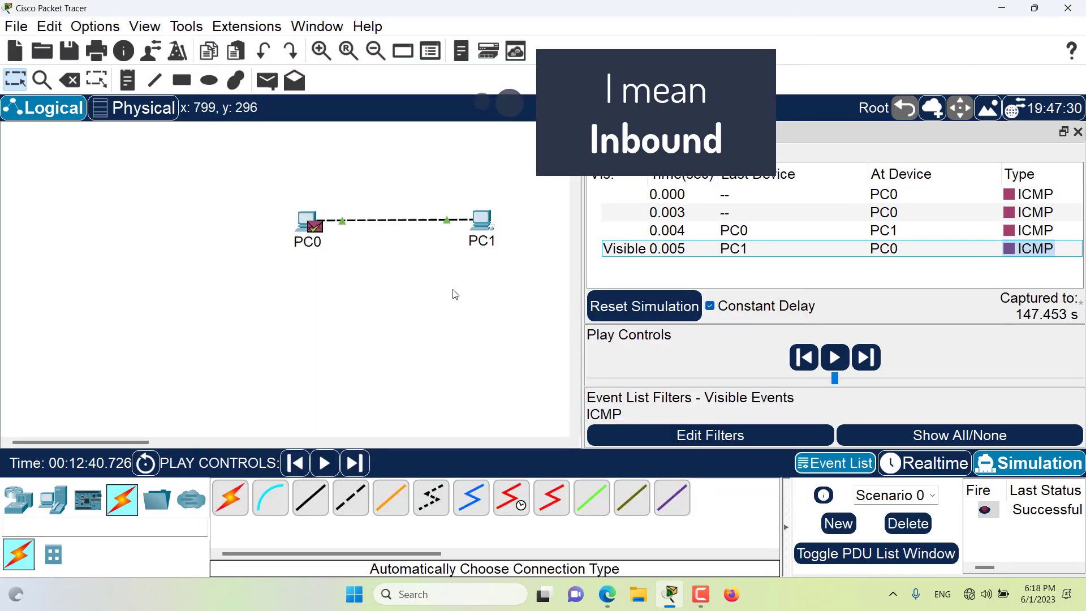
click(1009, 248)
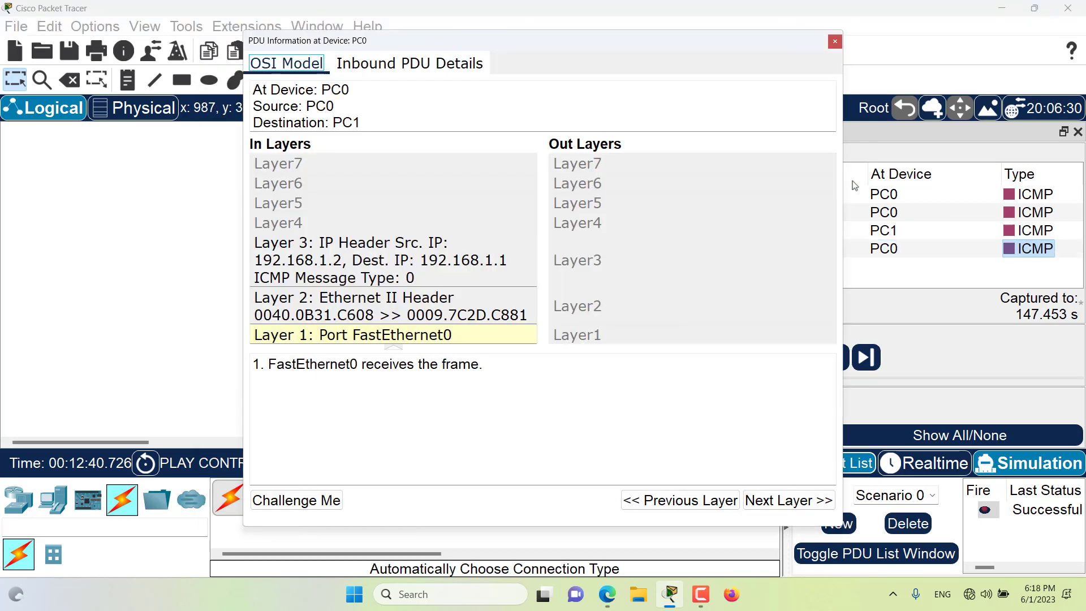
drag(512, 43, 533, 39)
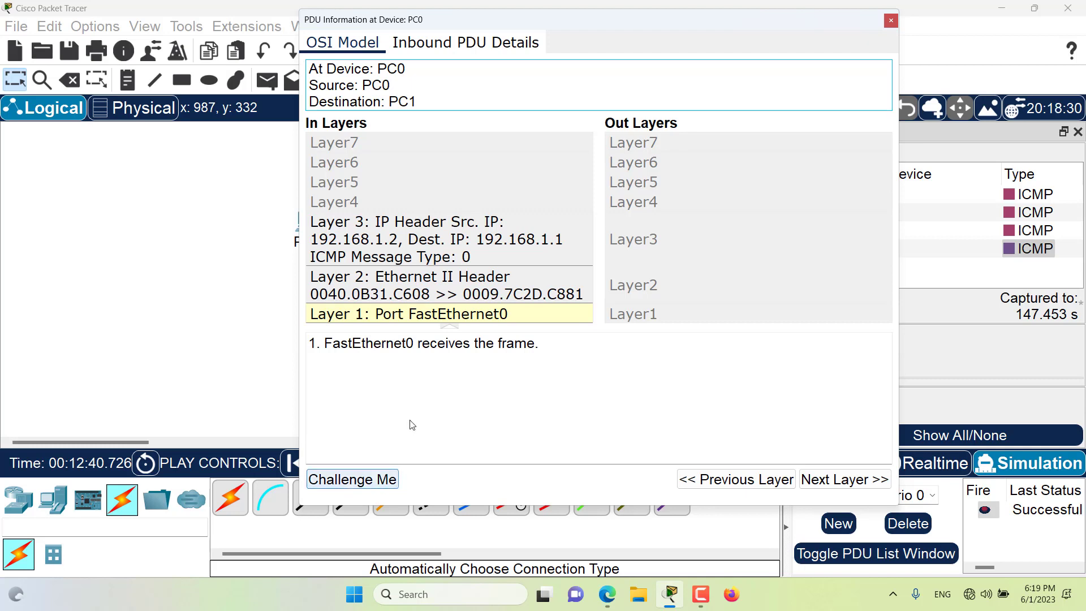
Step: Start the Challenge Me quiz at PC0 and read the hint about FastEthernet0 receiving the frame
click(373, 482)
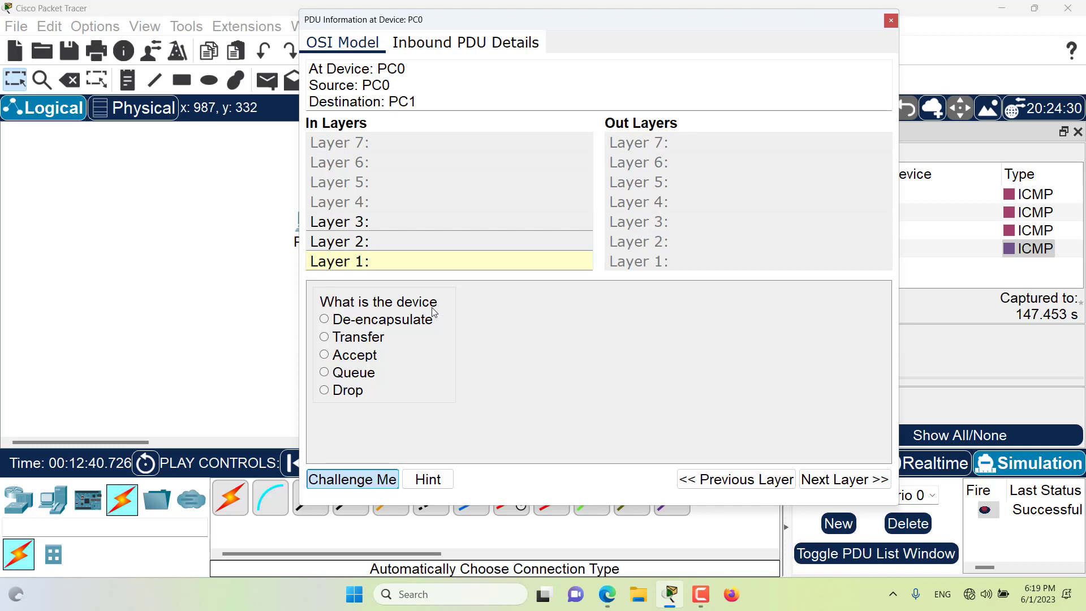
click(431, 482)
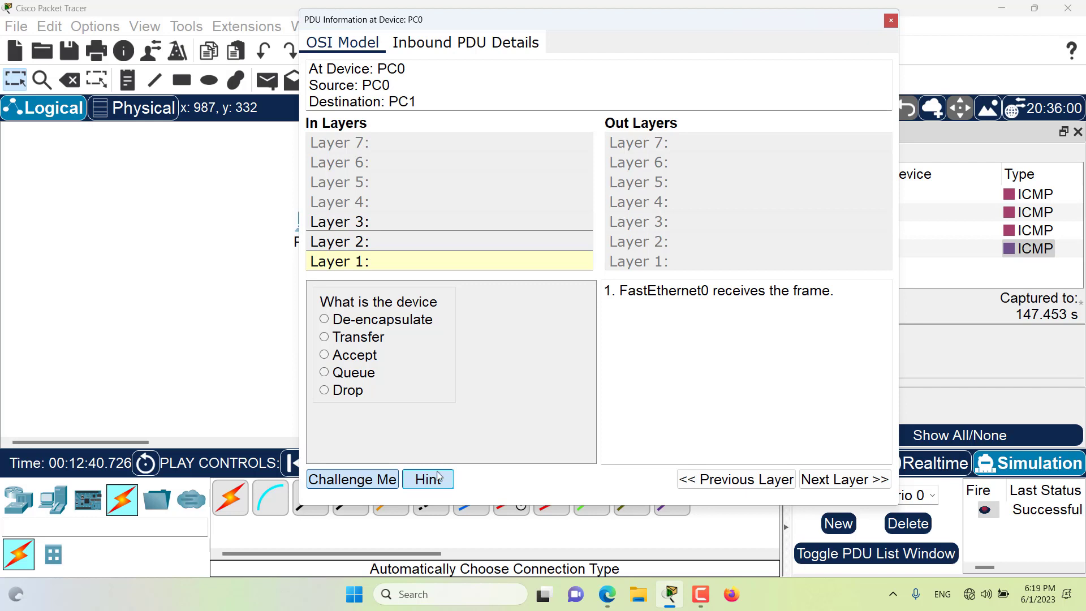
drag(637, 292, 725, 301)
click(781, 302)
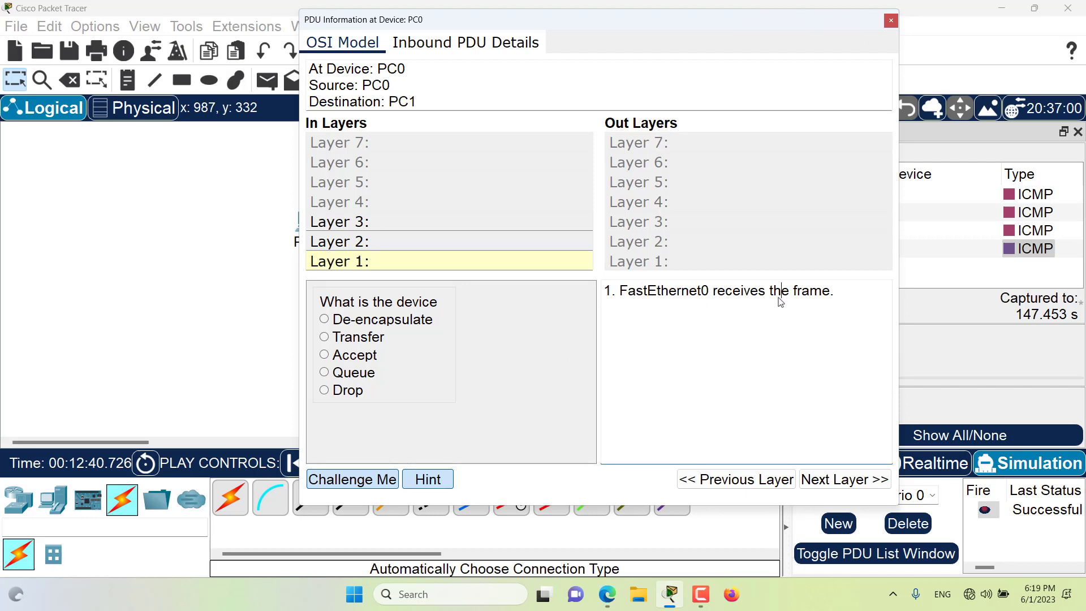